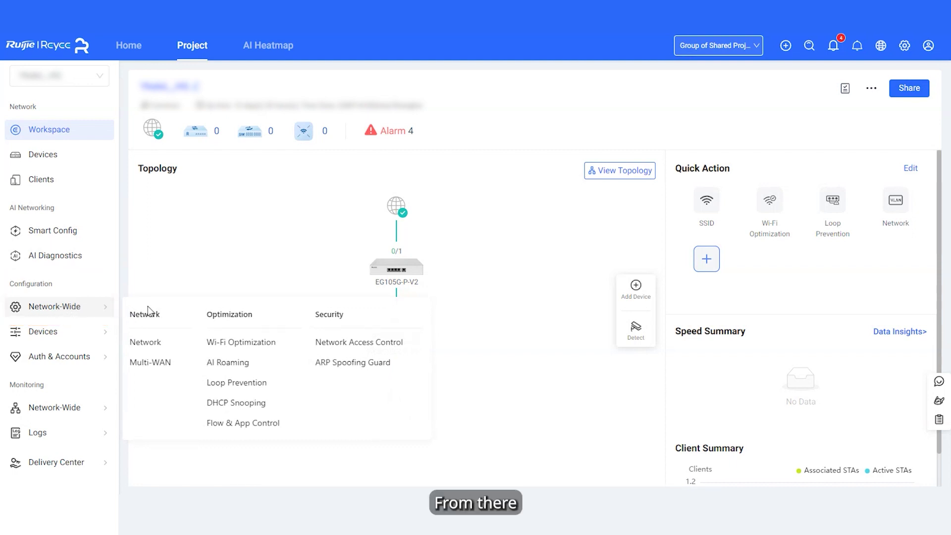
Open a new App/Website Control policy form from Optimization > Flow & App Control
left_click(248, 426)
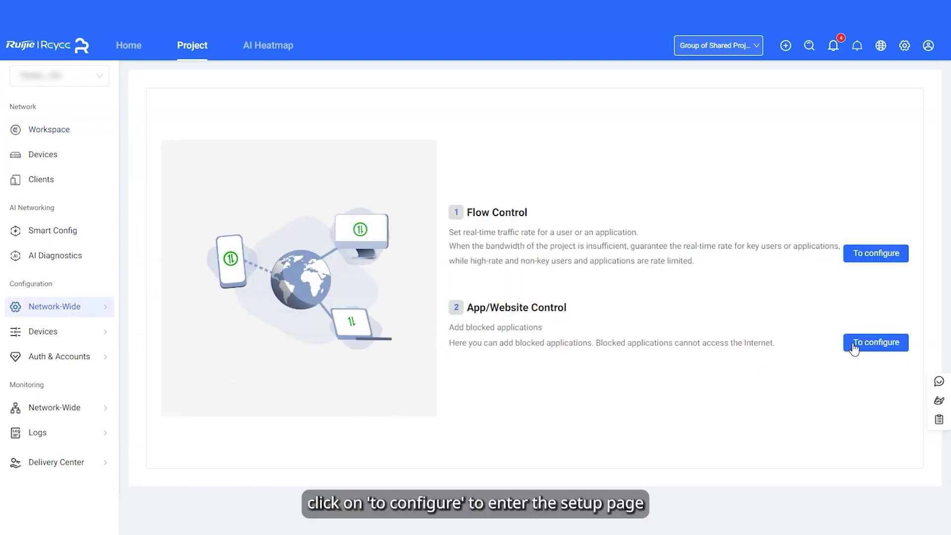
left_click(880, 347)
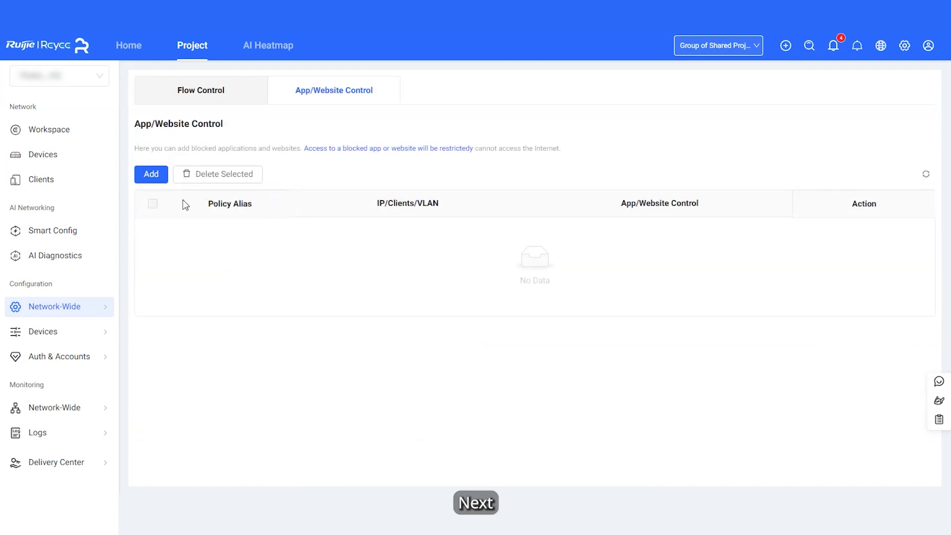
left_click(151, 177)
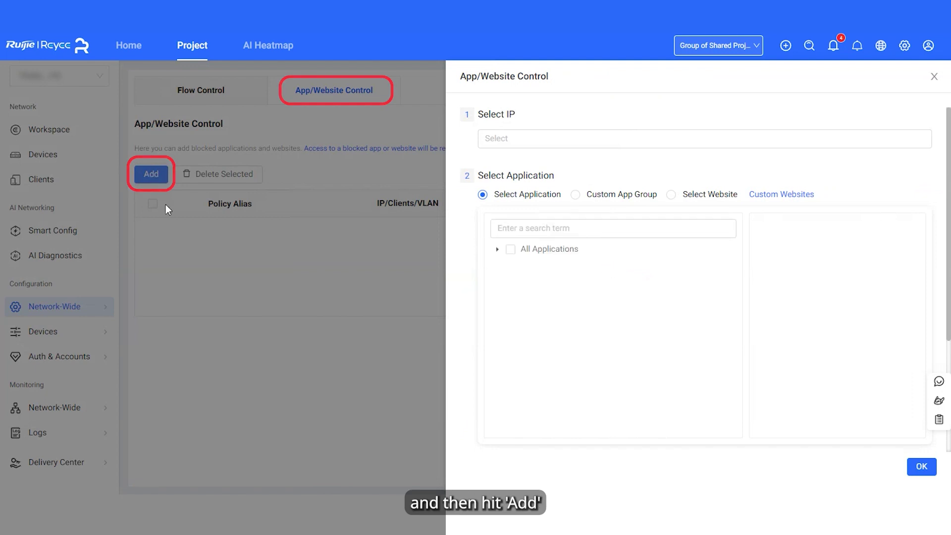
Block all Social_applications under All Applications > Communication
left_click(497, 249)
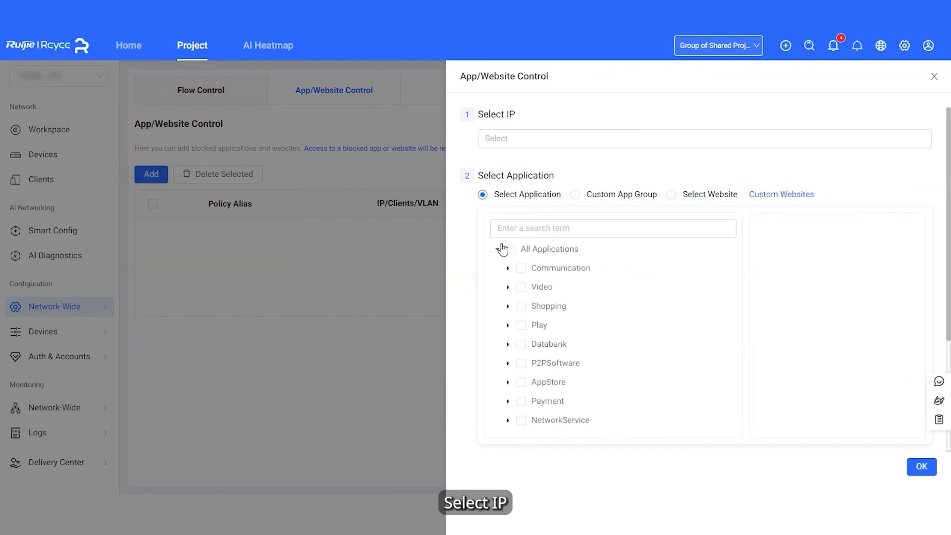
scroll(510, 297, "down", 2)
left_click(507, 209)
scroll(504, 283, "up", 2)
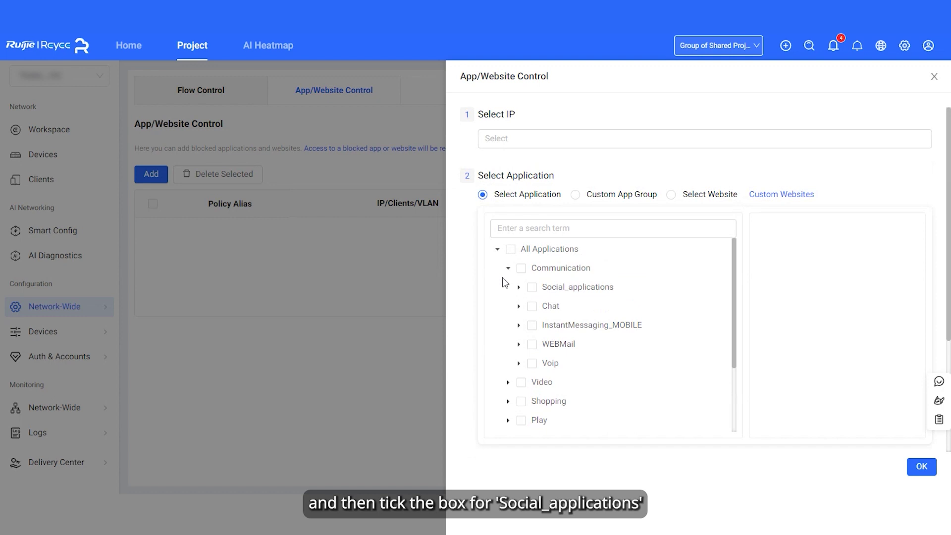
left_click(519, 288)
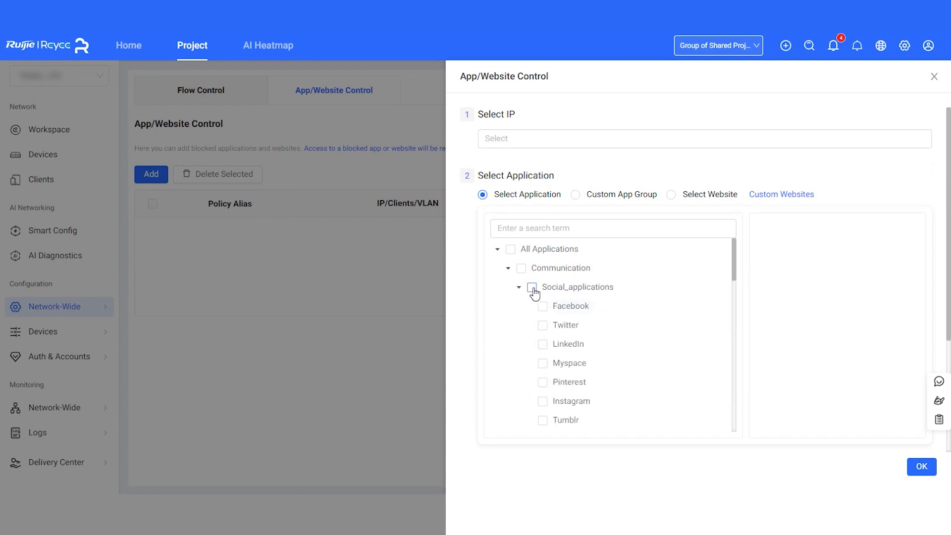
left_click(532, 288)
scroll(564, 334, "down", 3)
scroll(565, 335, "down", 3)
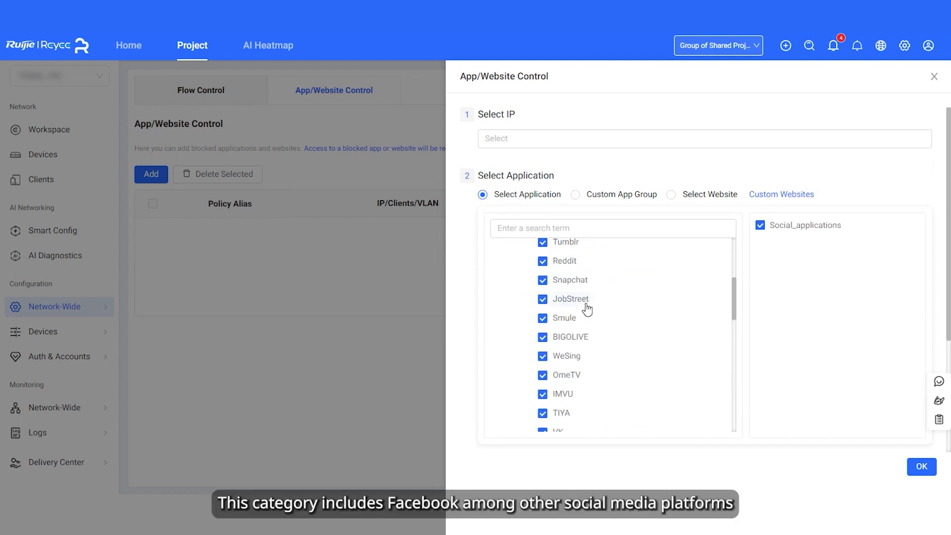
scroll(565, 335, "down", 2)
Target the VLAN3 IP range, set Effective time to Weekend, and begin the alias 'social'
left_click(511, 138)
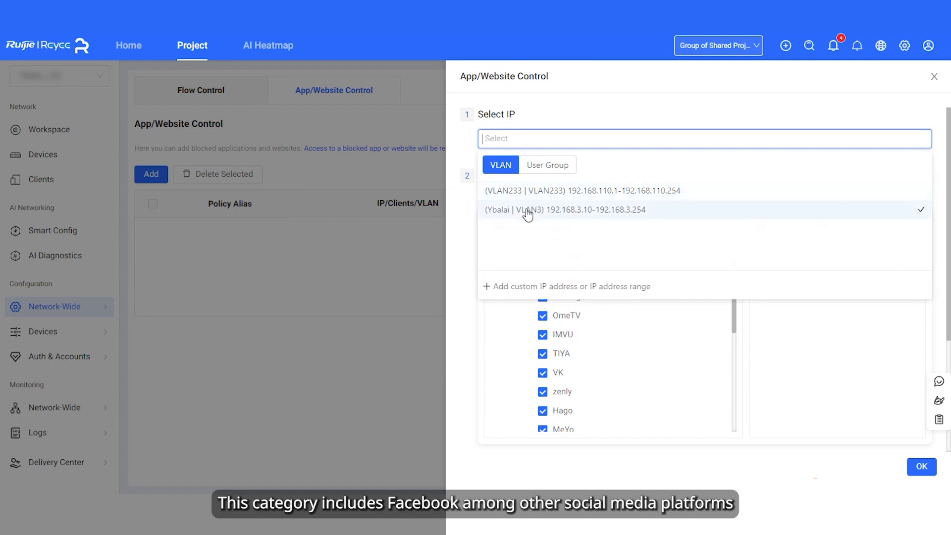
left_click(524, 210)
left_click(468, 208)
scroll(476, 245, "down", 2)
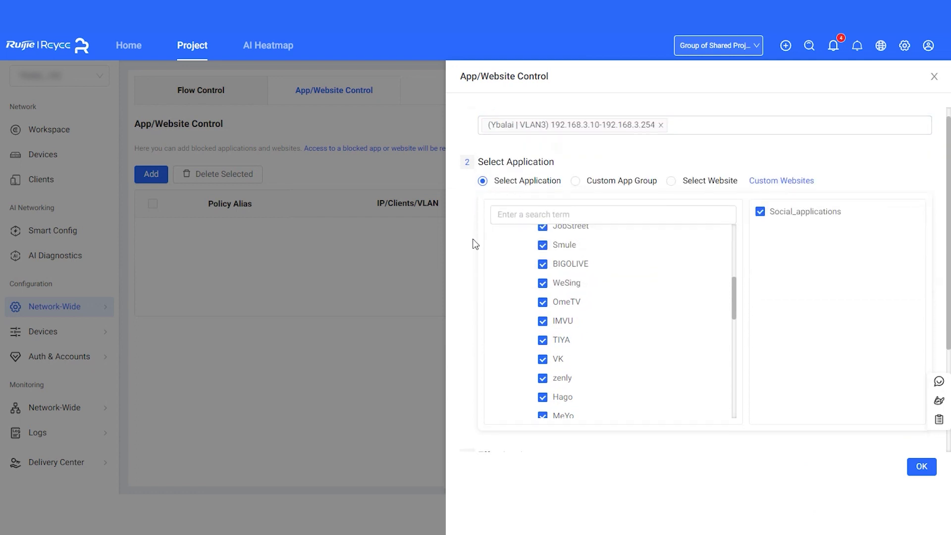
scroll(479, 253, "down", 4)
left_click(544, 332)
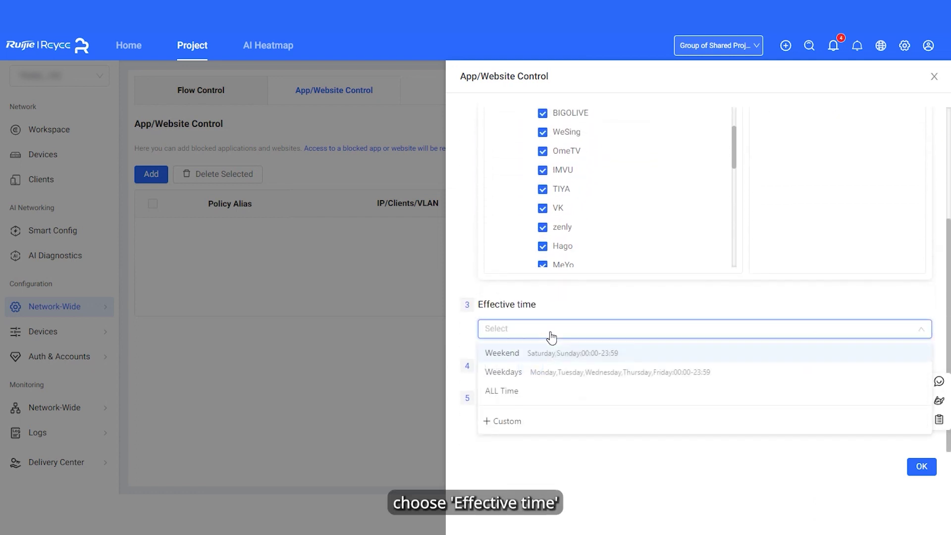
left_click(545, 359)
left_click(565, 422)
type("social")
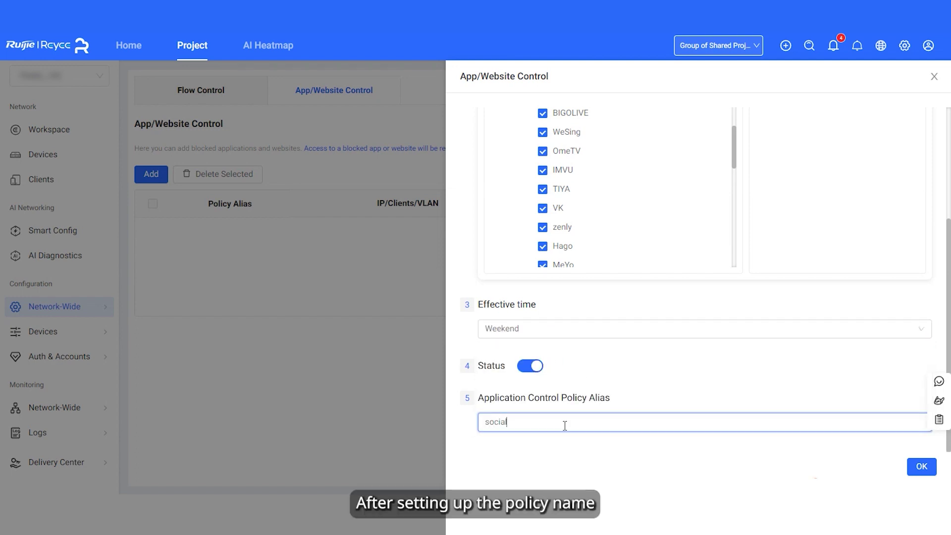